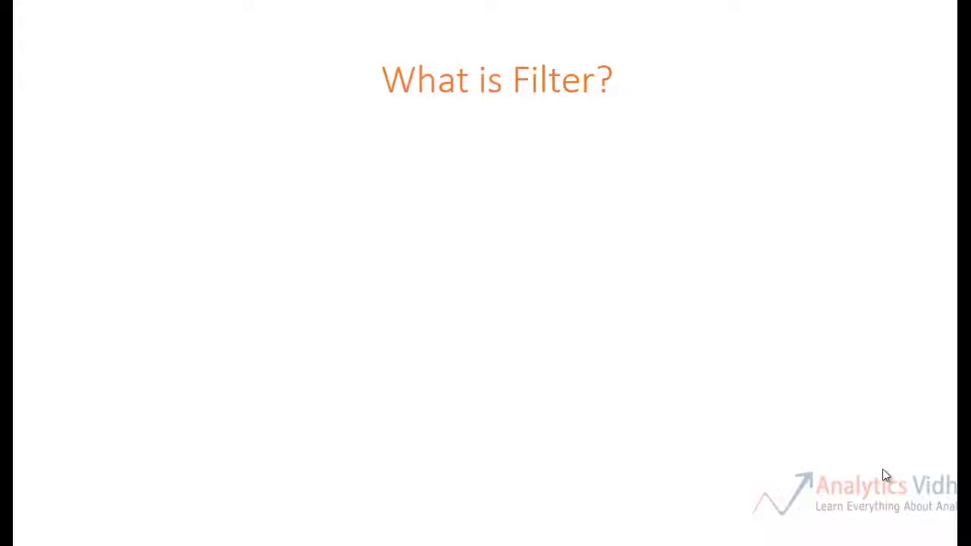
# - Reveal the filter definition, advance to the 'How it works?' slide, then switch to 2_Sort_Filter.xlsx in Excel
pyautogui.click(884, 470)
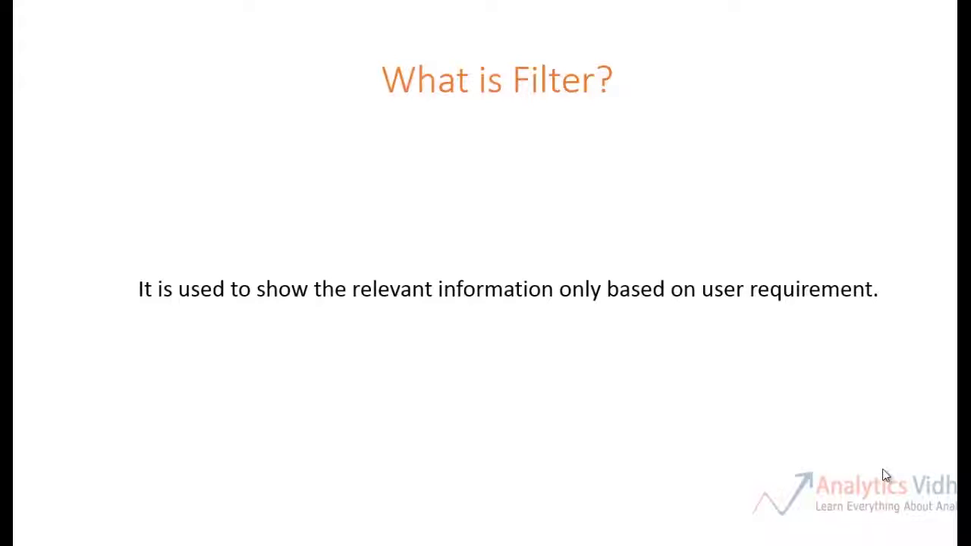
pyautogui.click(883, 470)
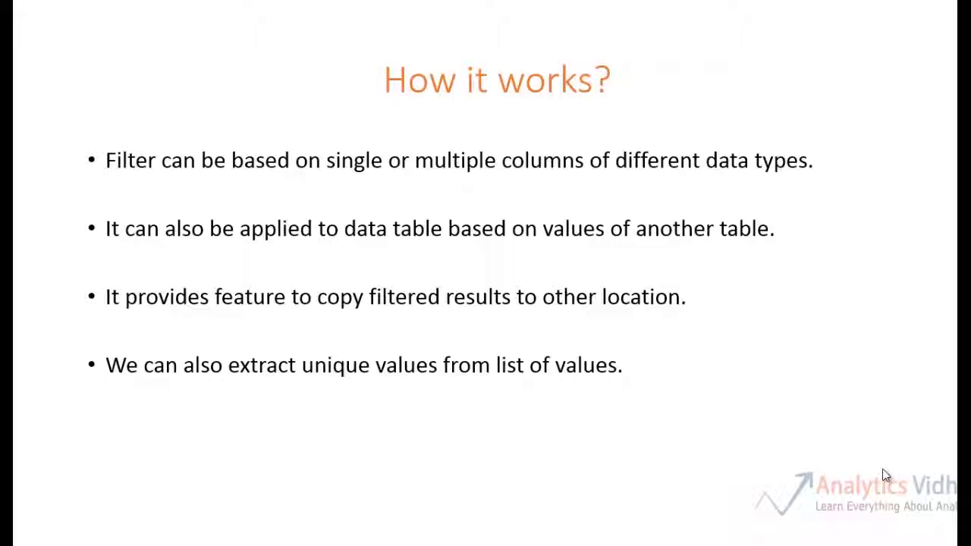
pyautogui.hotkey('alt', 'Tab')
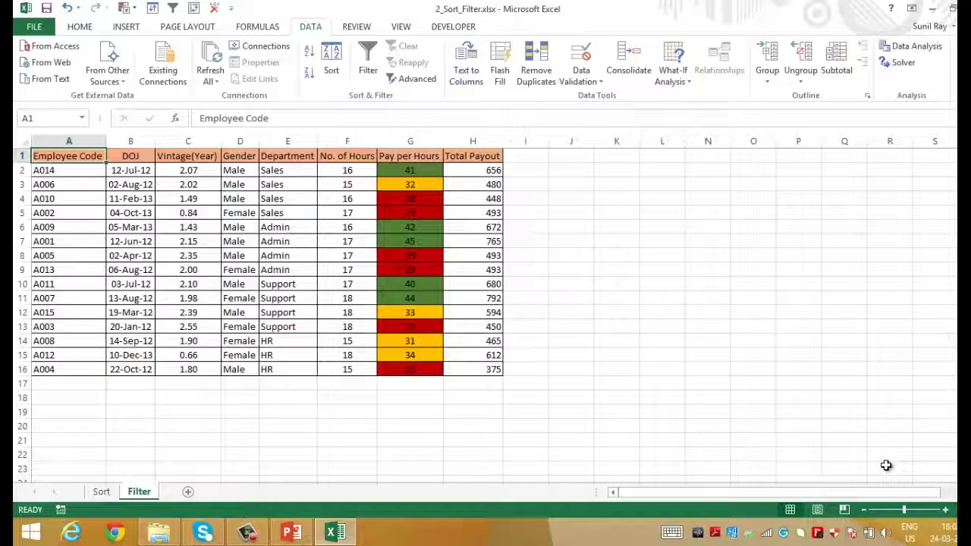
# - Select the employee table A1:H16 and turn on Data > Filter for every column
pyautogui.hotkey('ctrl', 'Right')
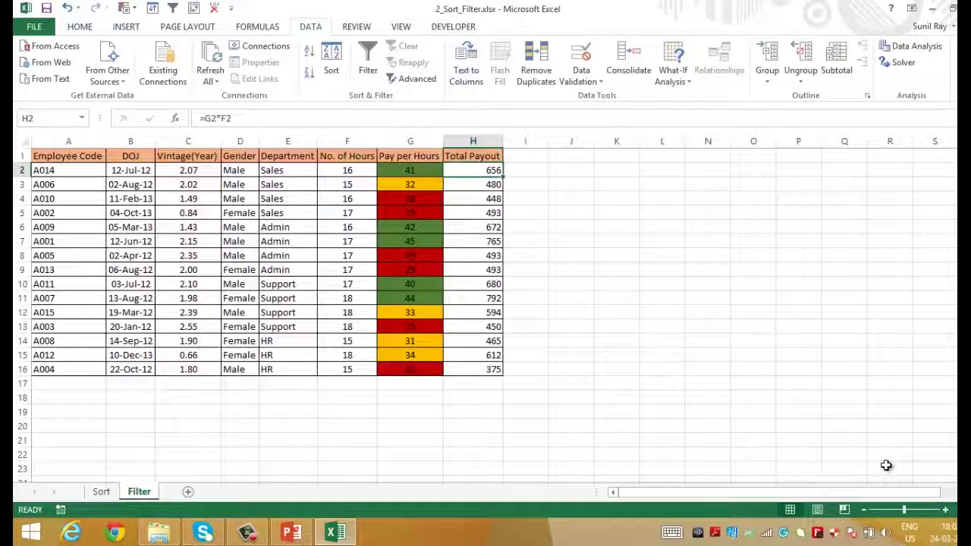
pyautogui.hotkey('ctrl', 'Left')
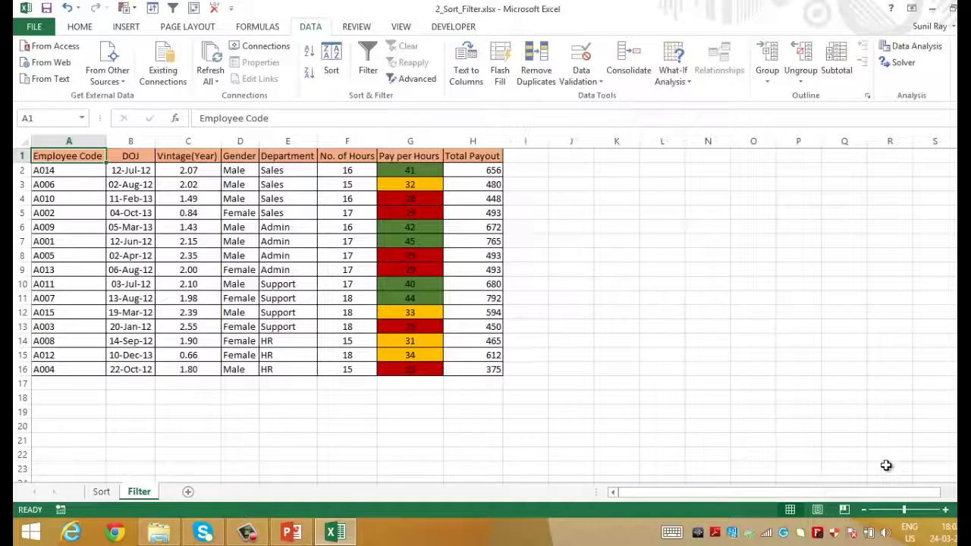
pyautogui.hotkey('ctrl', 'a')
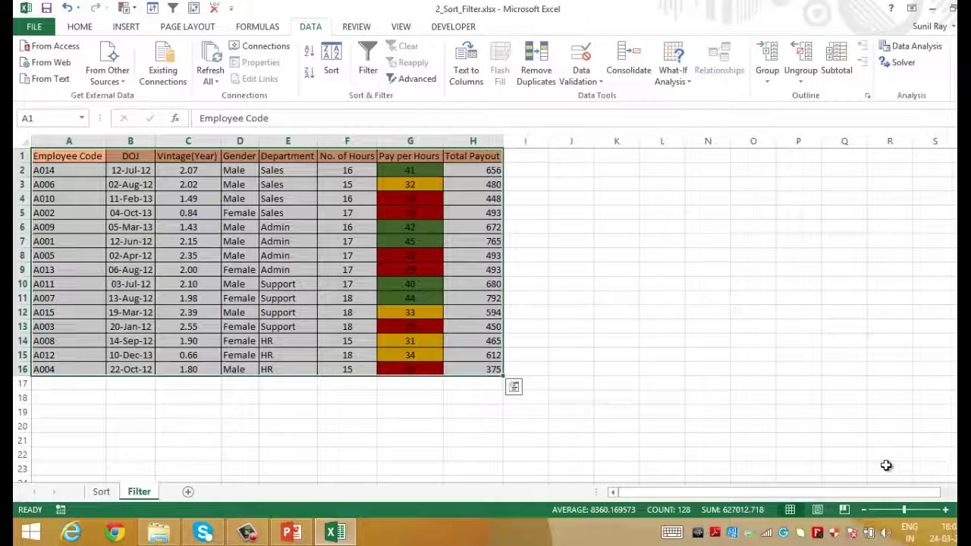
pyautogui.click(368, 55)
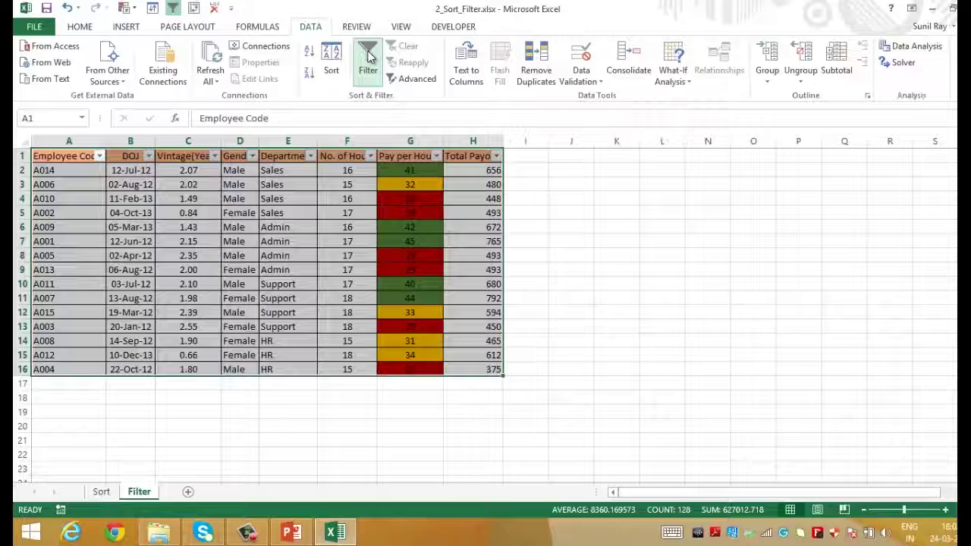
# - Enter the shortcut note 'CTRL+SHIFT+L' in cell L4
pyautogui.click(641, 196)
pyautogui.write('CTRL+SHIFT+L')
pyautogui.press('Return')
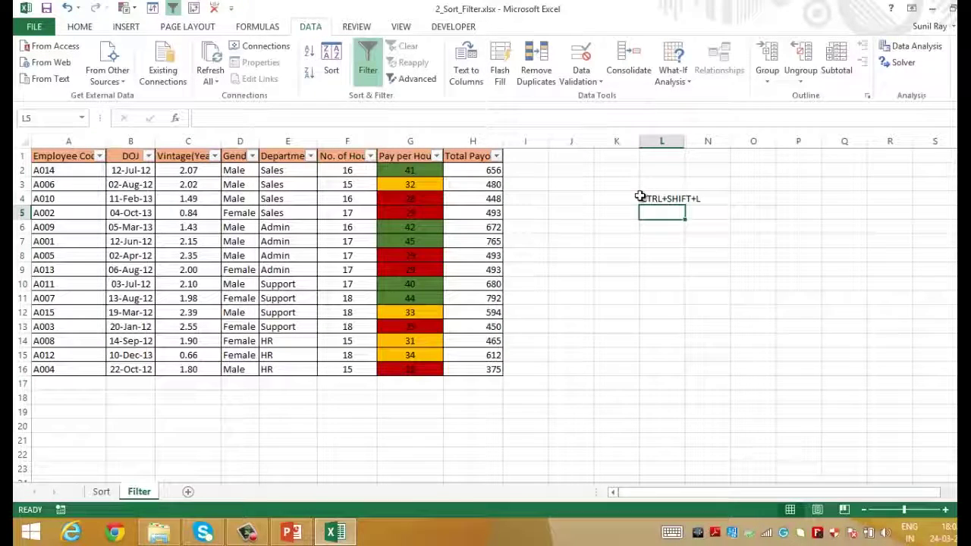
pyautogui.click(497, 198)
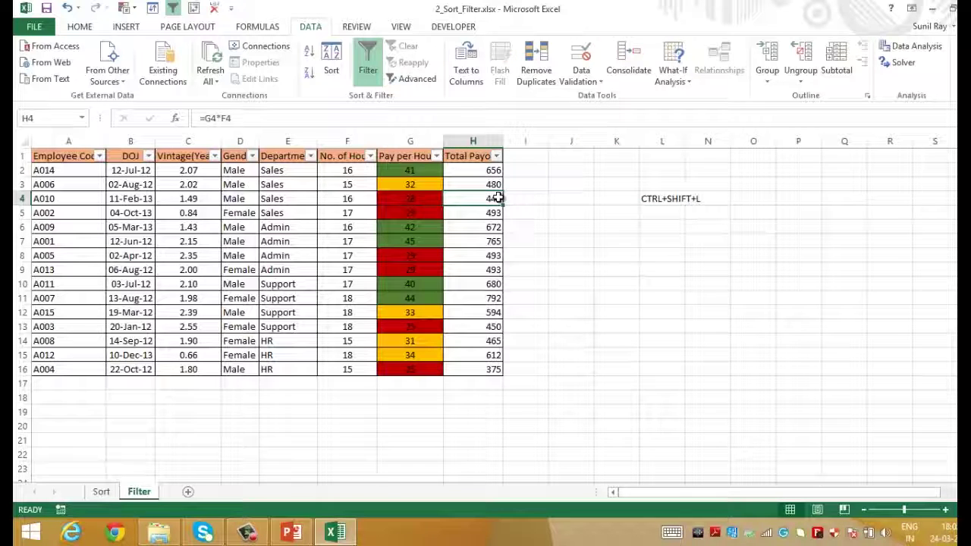
pyautogui.click(486, 157)
pyautogui.click(496, 156)
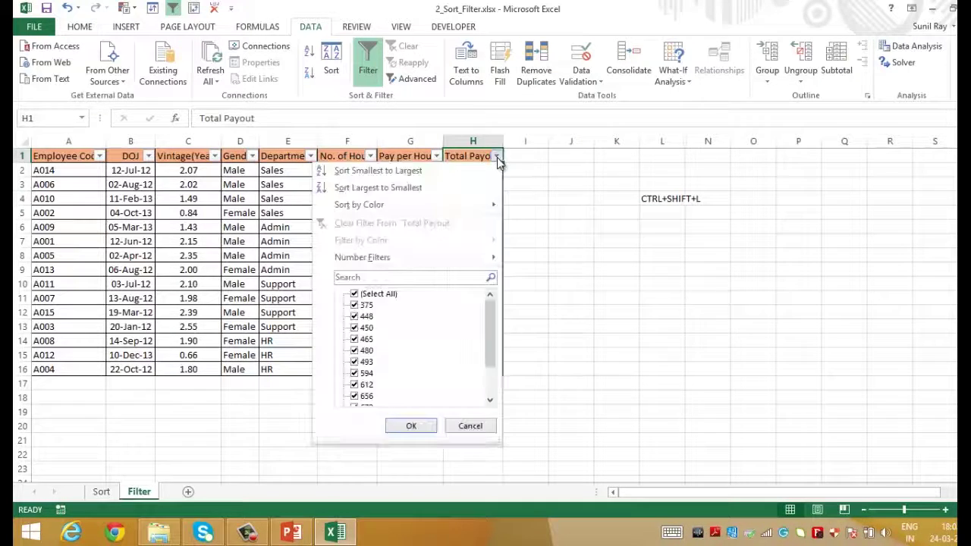
pyautogui.moveTo(489, 312)
pyautogui.mouseDown()
pyautogui.moveTo(491, 368)
pyautogui.moveTo(489, 306)
pyautogui.mouseUp()
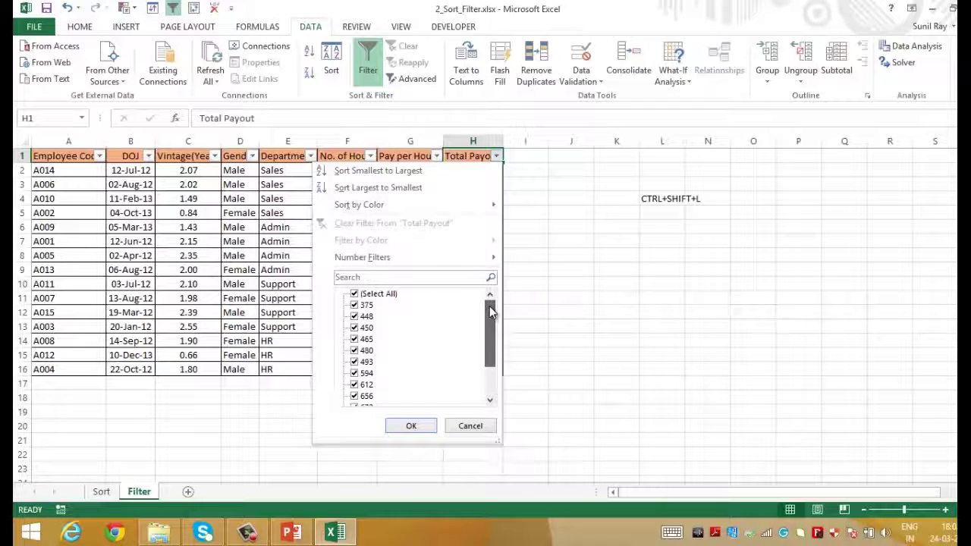
pyautogui.moveTo(489, 262)
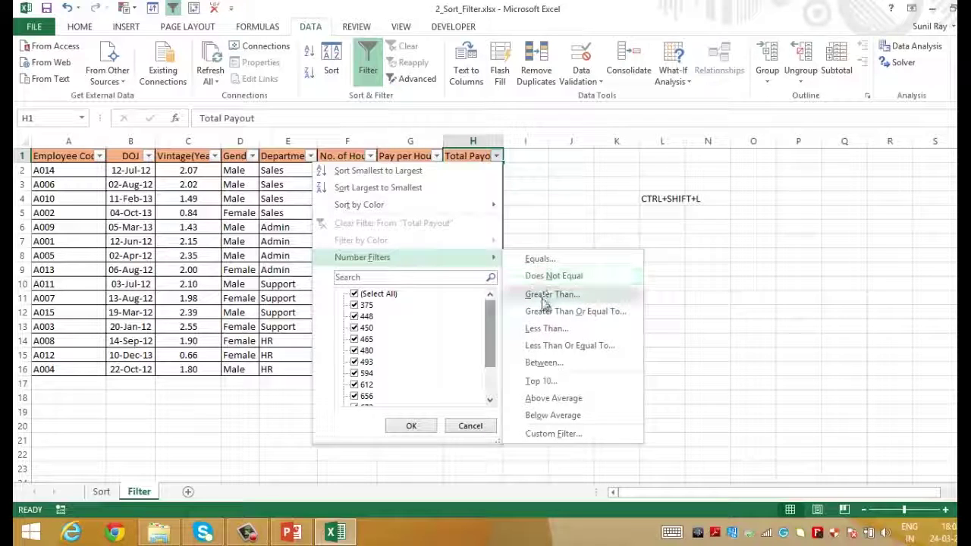
pyautogui.click(547, 311)
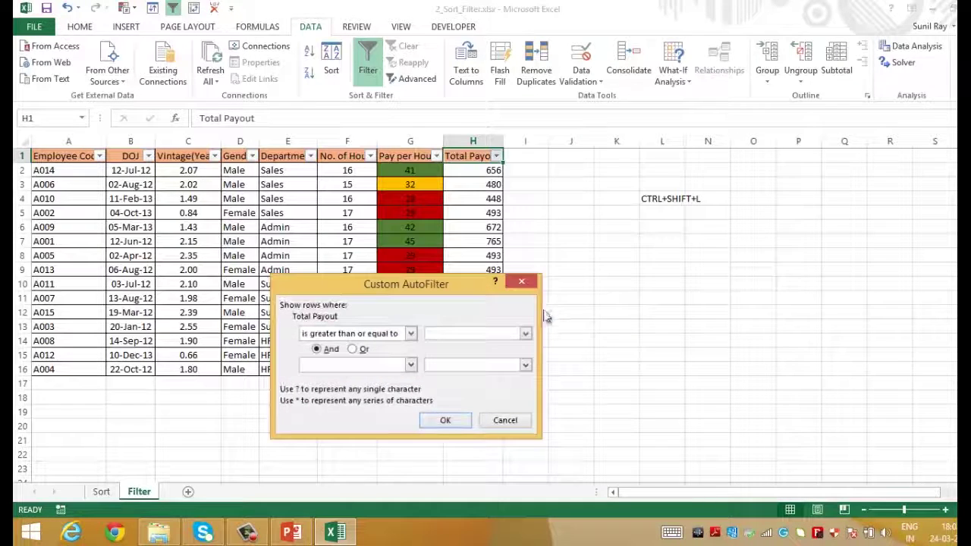
pyautogui.click(466, 334)
pyautogui.write('500')
pyautogui.click(445, 420)
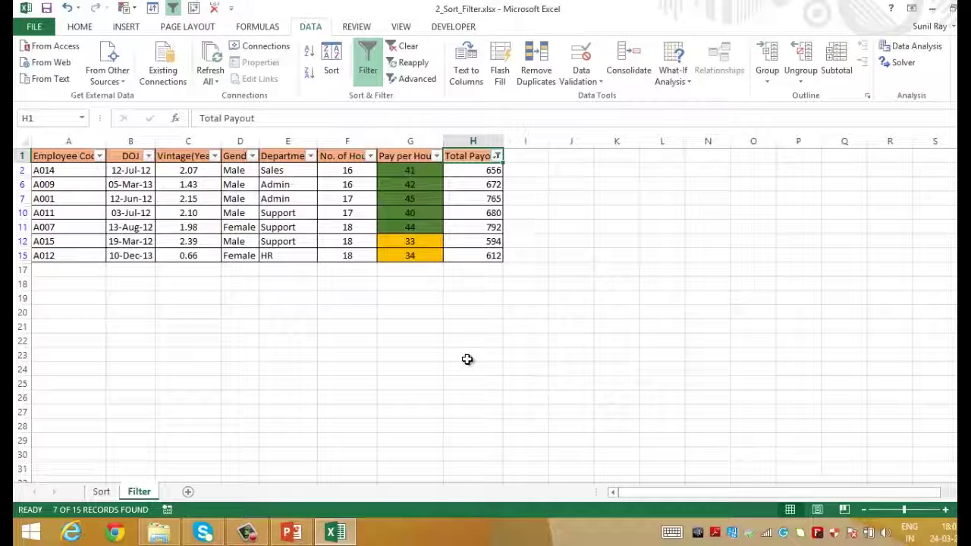
pyautogui.click(409, 49)
pyautogui.click(662, 297)
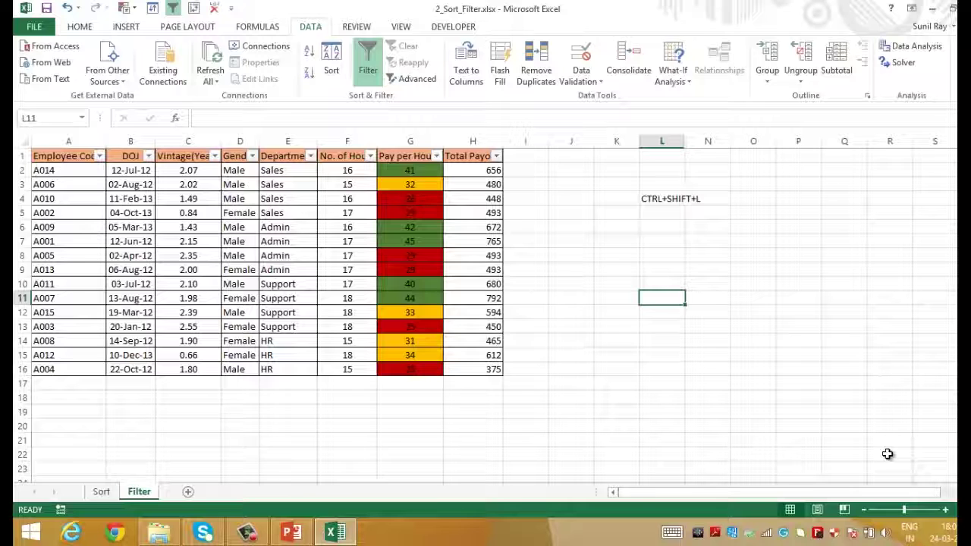
# - Filter Total Payout to greater than or equal to 500, leaving 7 of 15 employees
pyautogui.click(240, 155)
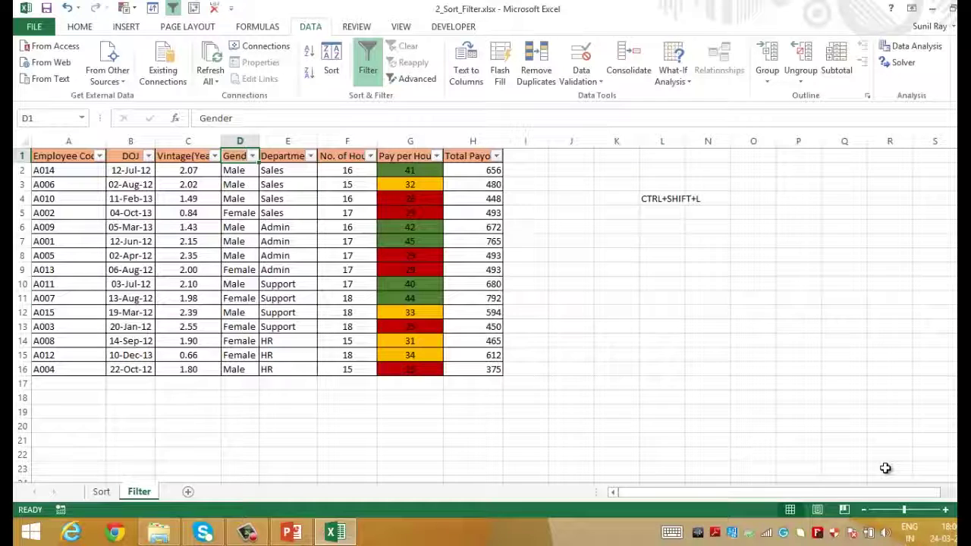
pyautogui.press('Right')
pyautogui.press('Right')
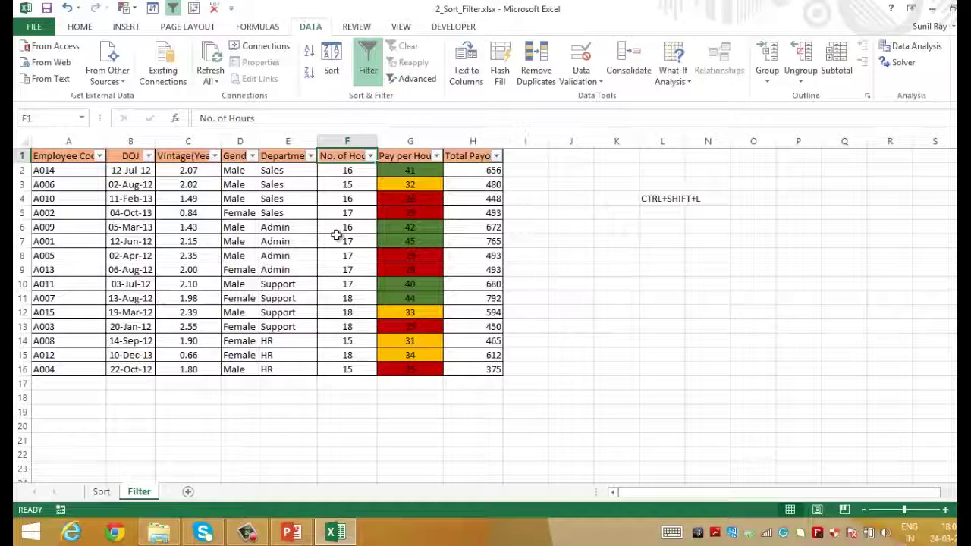
pyautogui.press('Right')
pyautogui.press('Right')
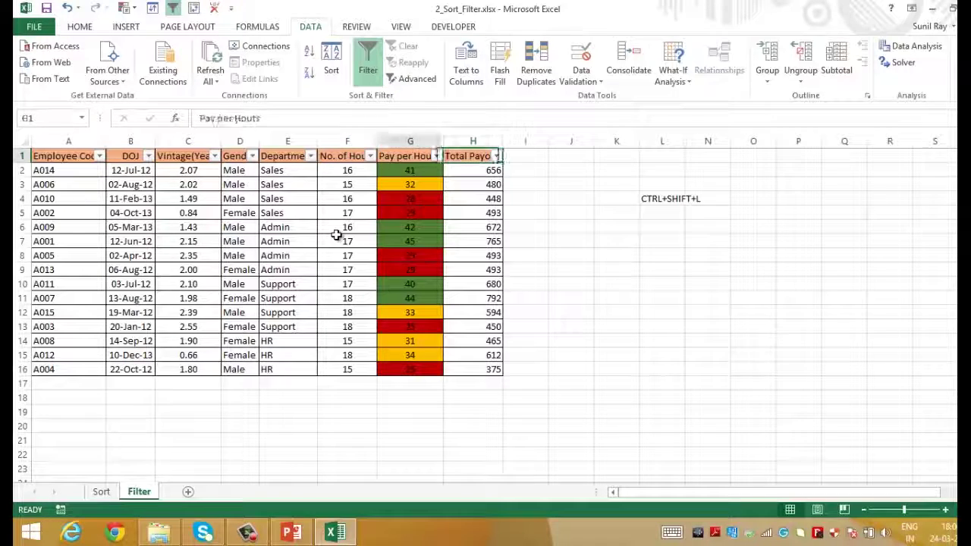
pyautogui.click(497, 156)
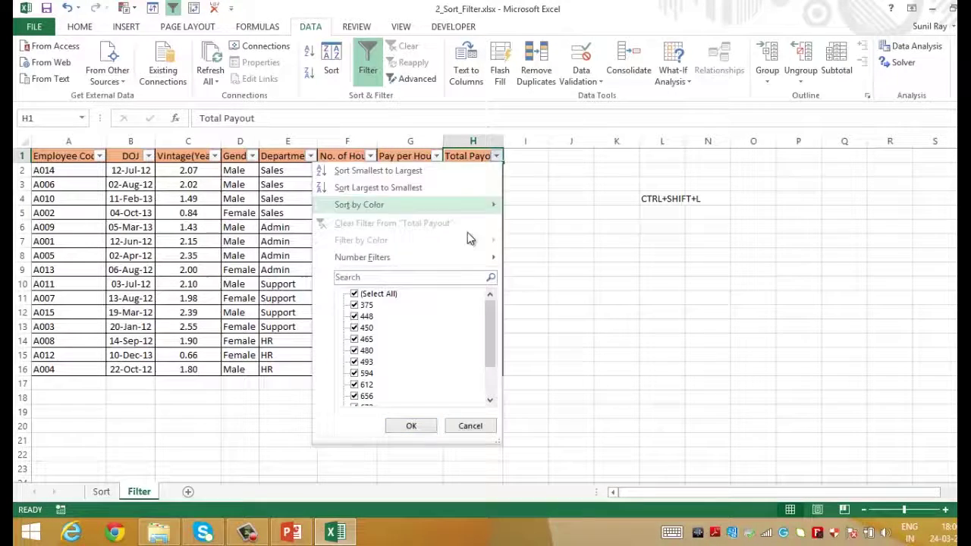
pyautogui.moveTo(459, 263)
pyautogui.click(565, 311)
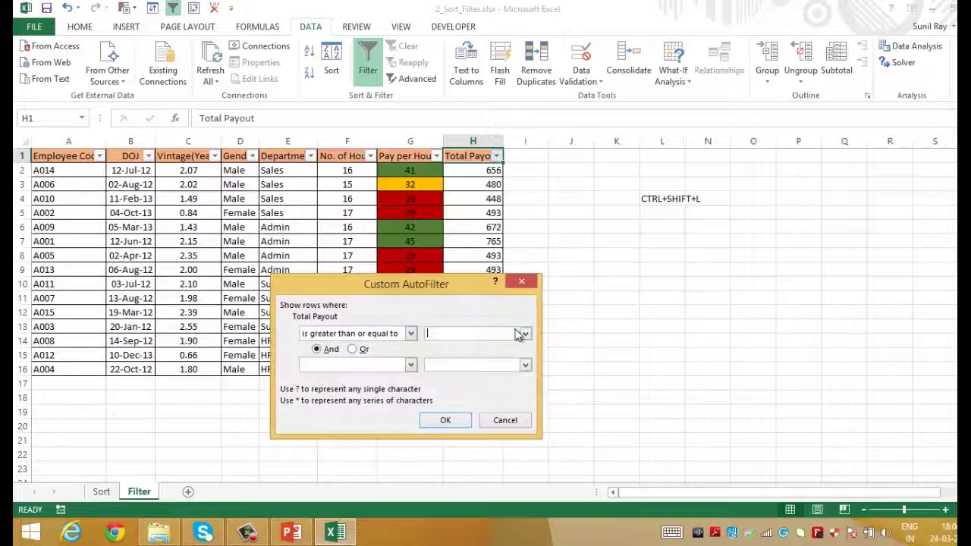
pyautogui.write('500')
pyautogui.click(446, 420)
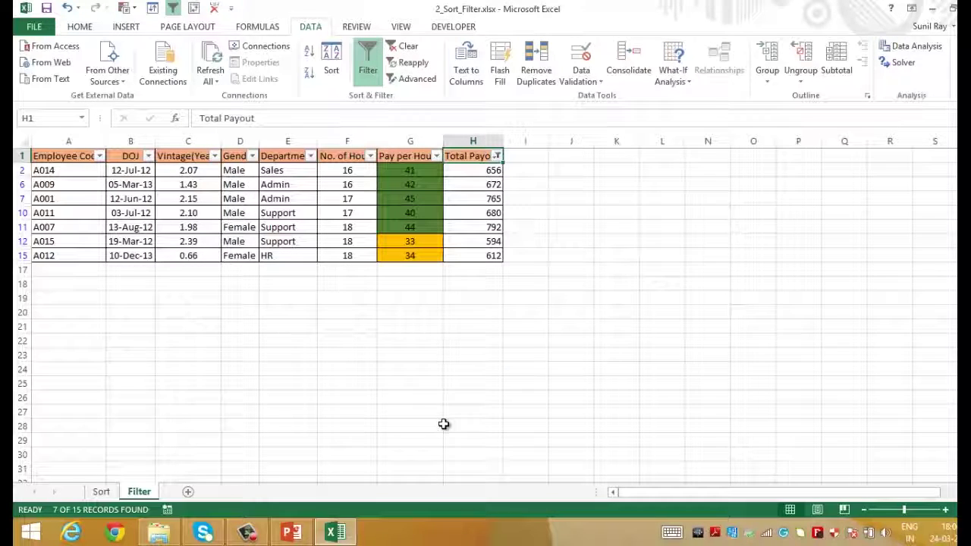
pyautogui.click(143, 173)
pyautogui.click(148, 156)
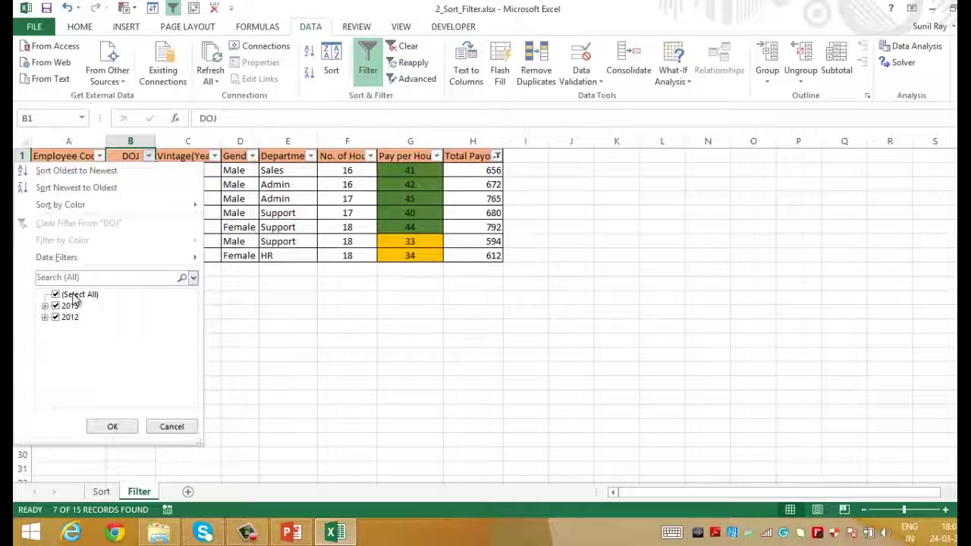
# - Limit the DOJ filter to 2013 only, narrowing the table to 2 of 15 records
pyautogui.click(78, 296)
pyautogui.click(70, 306)
pyautogui.click(112, 427)
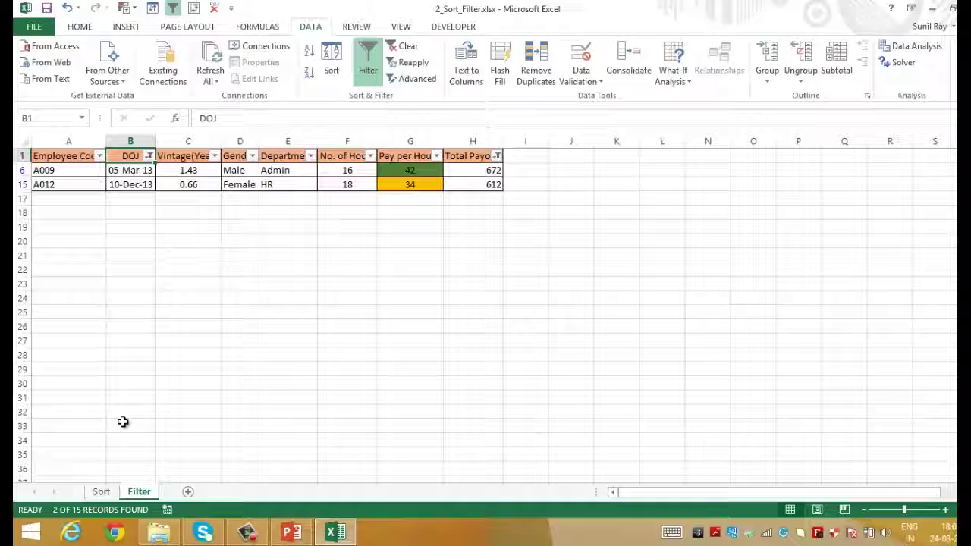
pyautogui.press('Right')
pyautogui.press('Right')
pyautogui.press('Right')
pyautogui.press('Right')
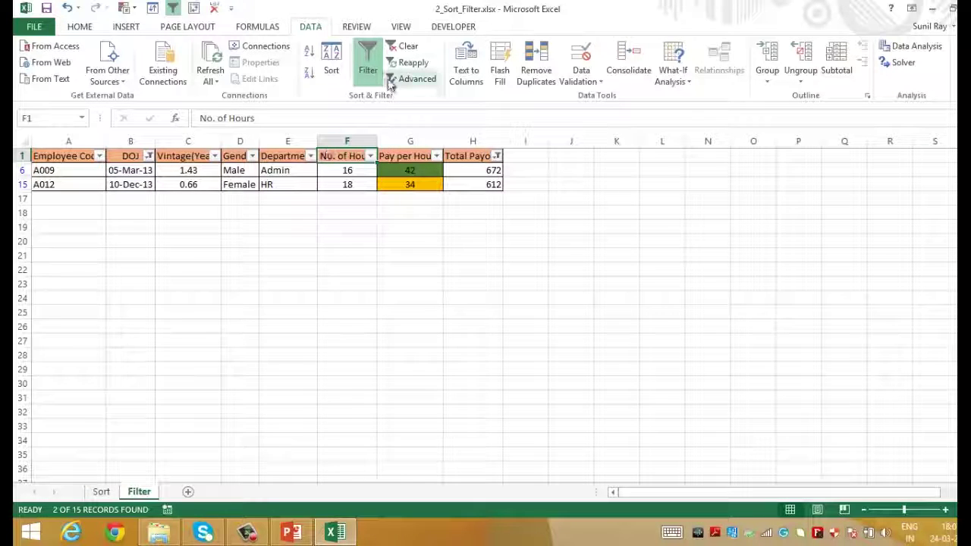
# - Toggle filtering off and back on to reset all the table's filters
pyautogui.hotkey('ctrl', 'shift', 'l')
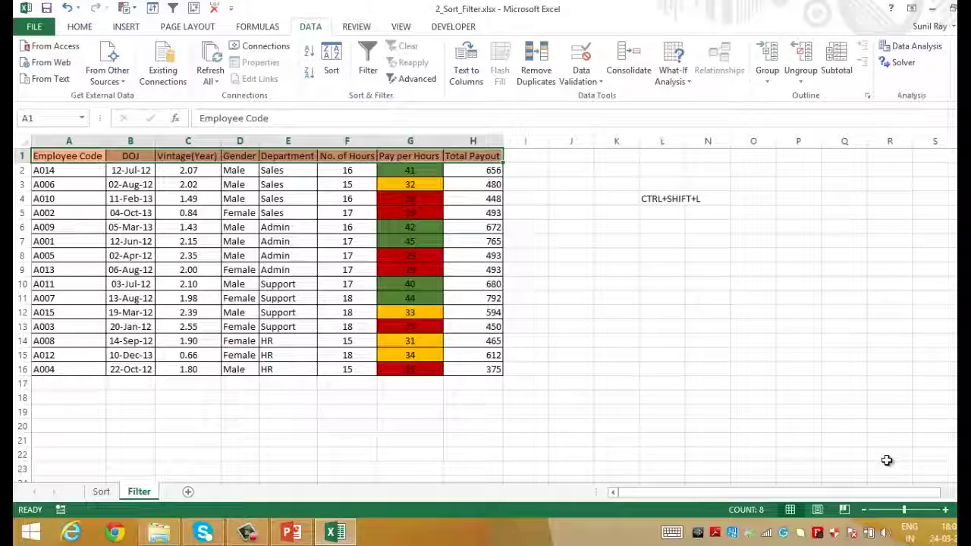
pyautogui.hotkey('ctrl', 'shift', 'l')
pyautogui.click(562, 227)
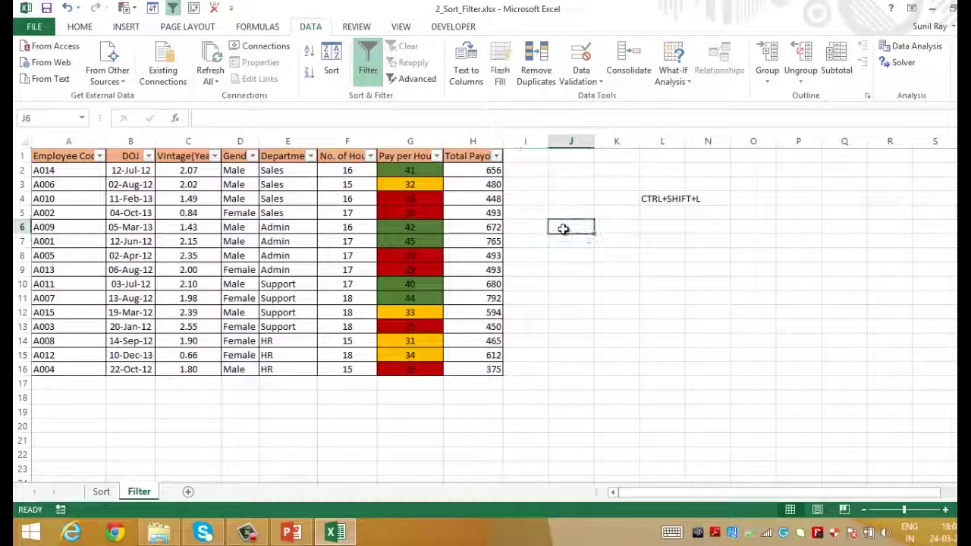
pyautogui.hotkey('ctrl', 'Home')
# - Filter Pay per Hours to green cells only, then clear filtering to show all 15 rows
pyautogui.press('Right')
pyautogui.press('Right')
pyautogui.press('Right')
pyautogui.press('Right')
pyautogui.press('Right')
pyautogui.press('Right')
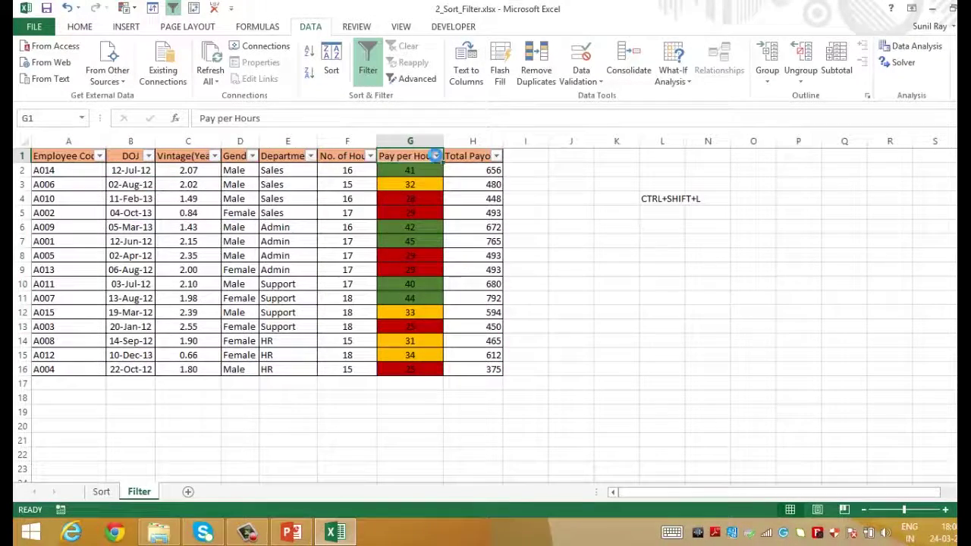
pyautogui.click(436, 156)
pyautogui.moveTo(416, 249)
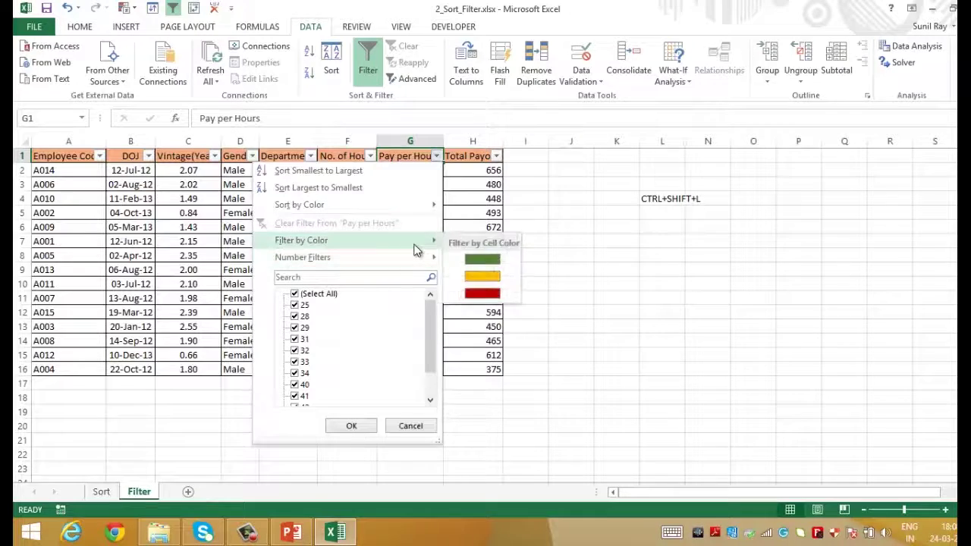
pyautogui.click(482, 259)
pyautogui.click(436, 156)
pyautogui.moveTo(432, 205)
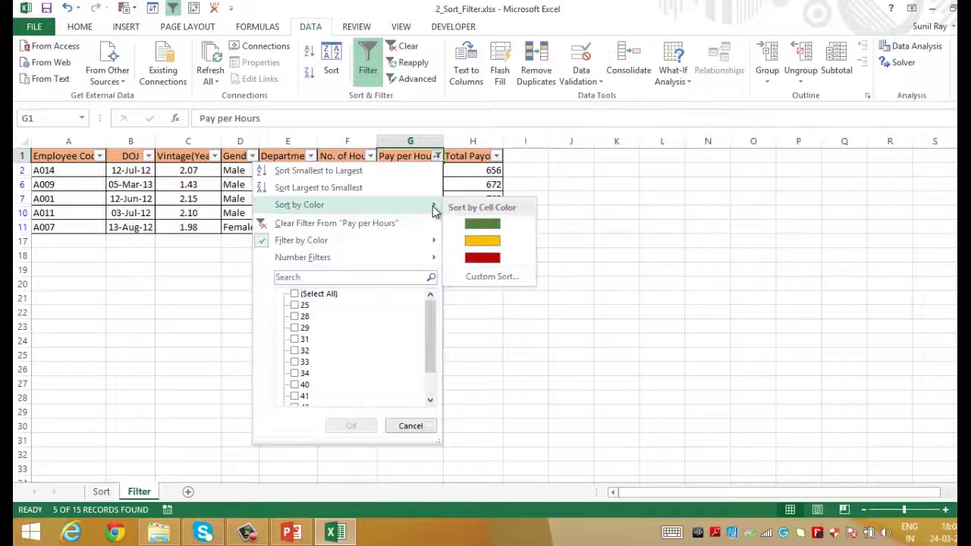
pyautogui.moveTo(424, 241)
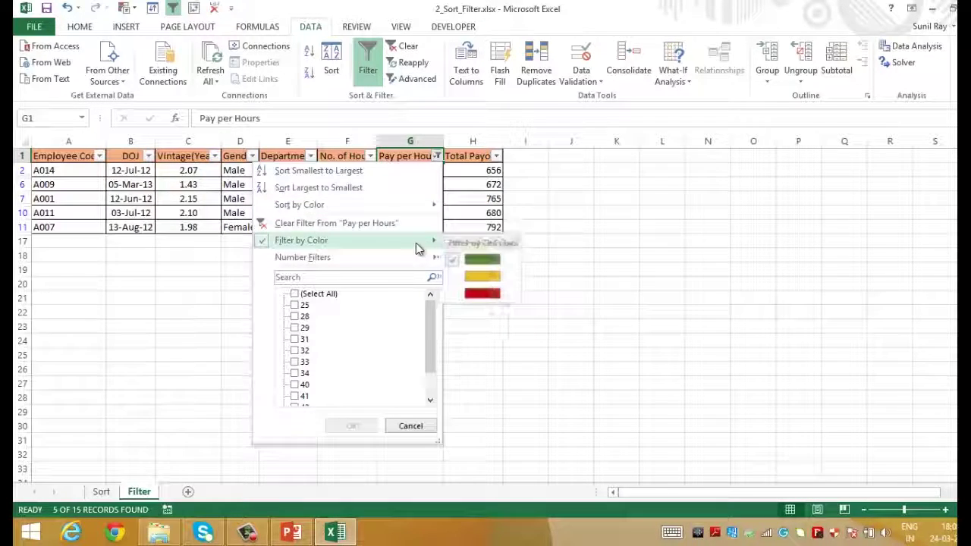
pyautogui.click(554, 254)
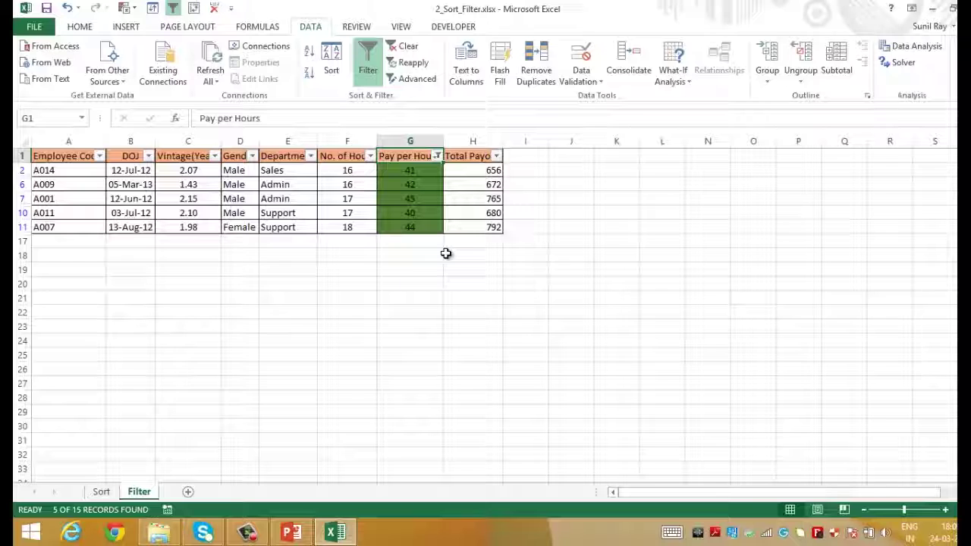
pyautogui.hotkey('ctrl', 'shift', 'l')
pyautogui.hotkey('ctrl', 'shift', 'l')
pyautogui.click(453, 241)
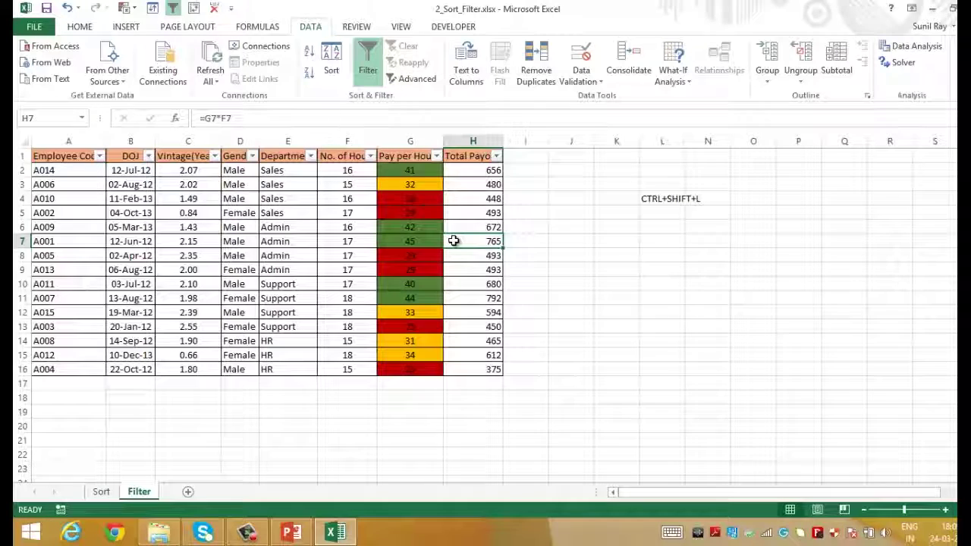
# - Try a DOJ Custom AutoFilter with the equals operator, then close it without applying
pyautogui.click(131, 185)
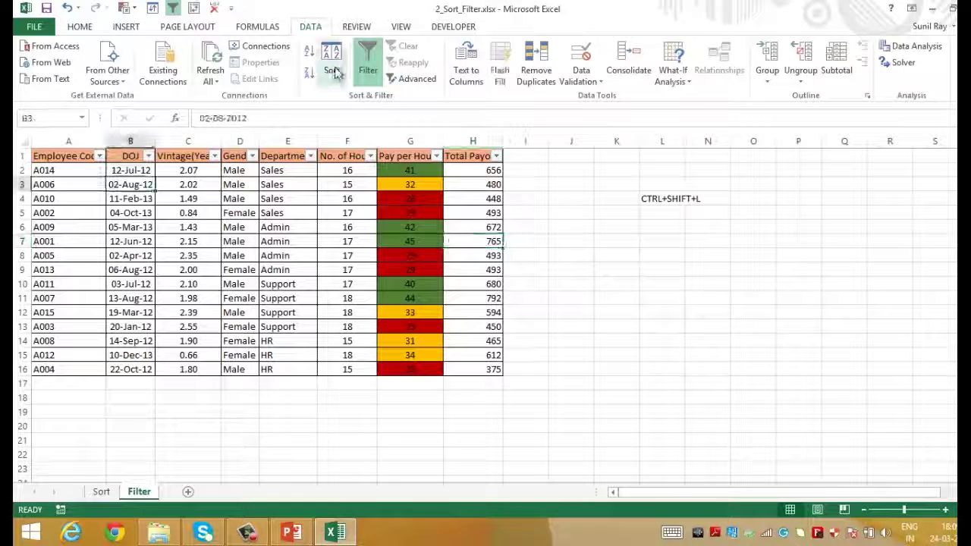
pyautogui.click(149, 155)
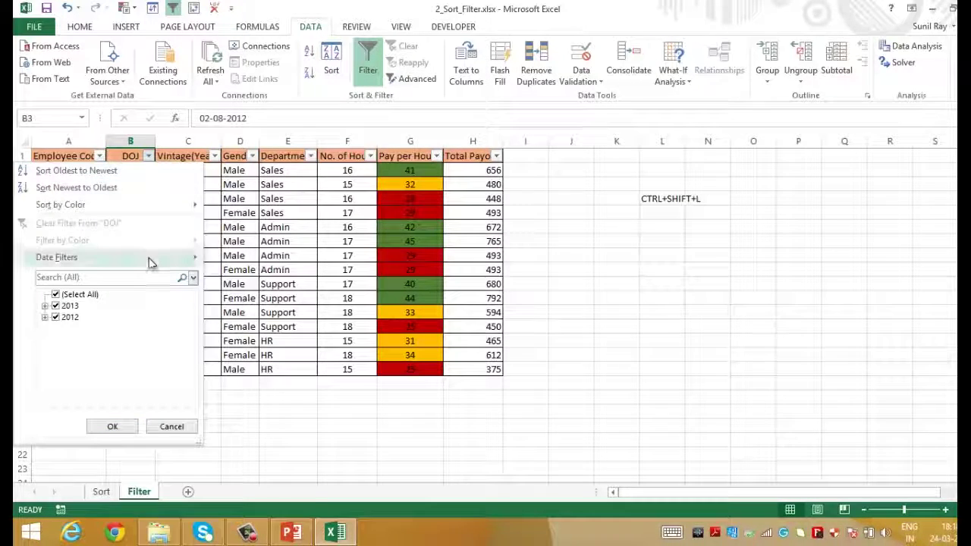
pyautogui.moveTo(169, 264)
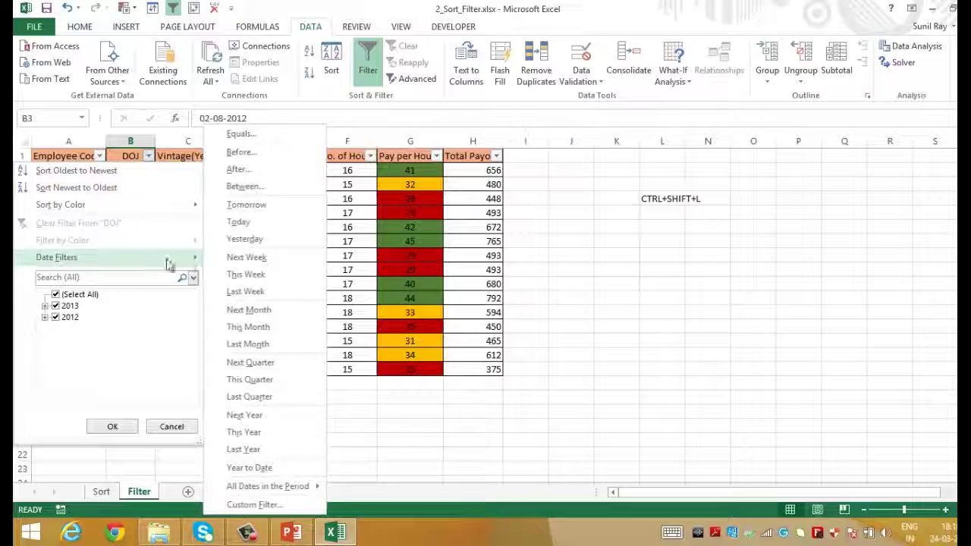
pyautogui.click(260, 506)
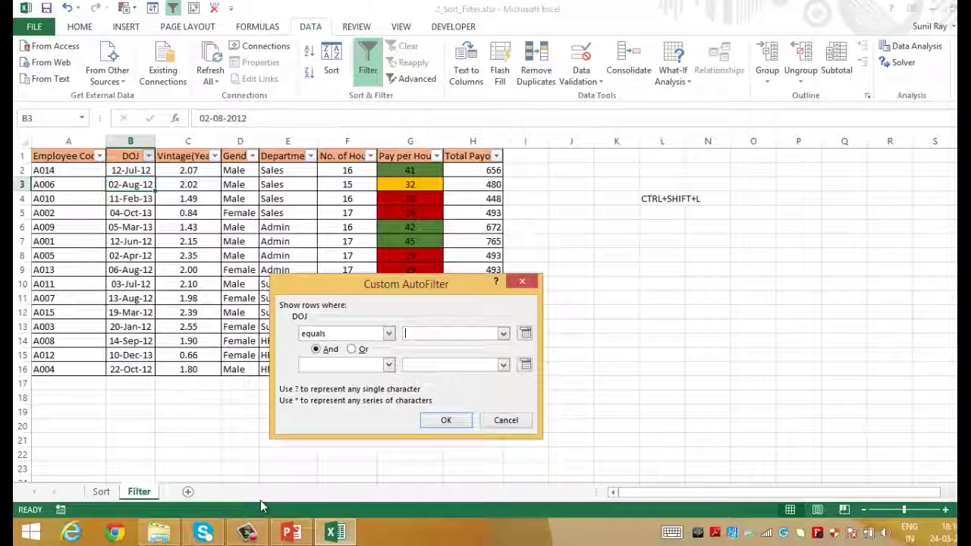
pyautogui.click(437, 333)
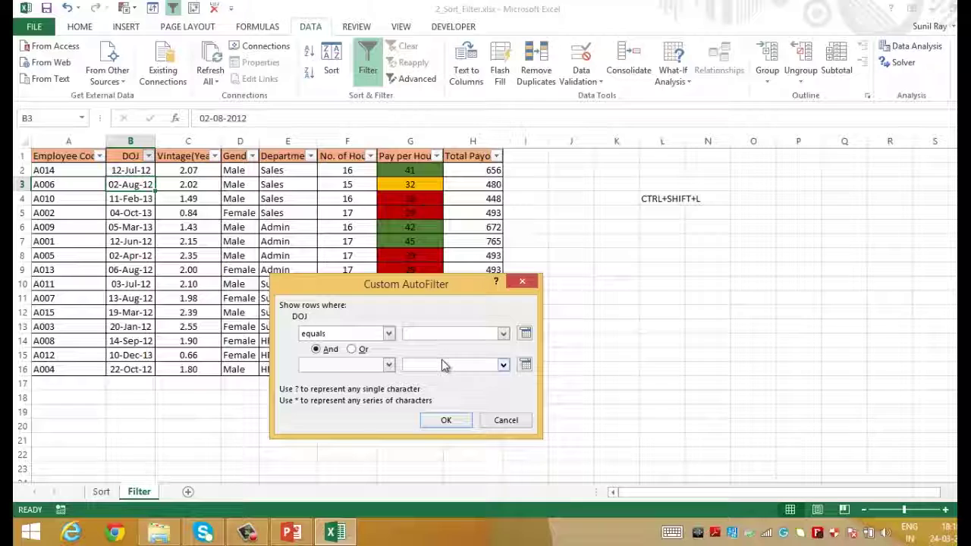
pyautogui.click(389, 334)
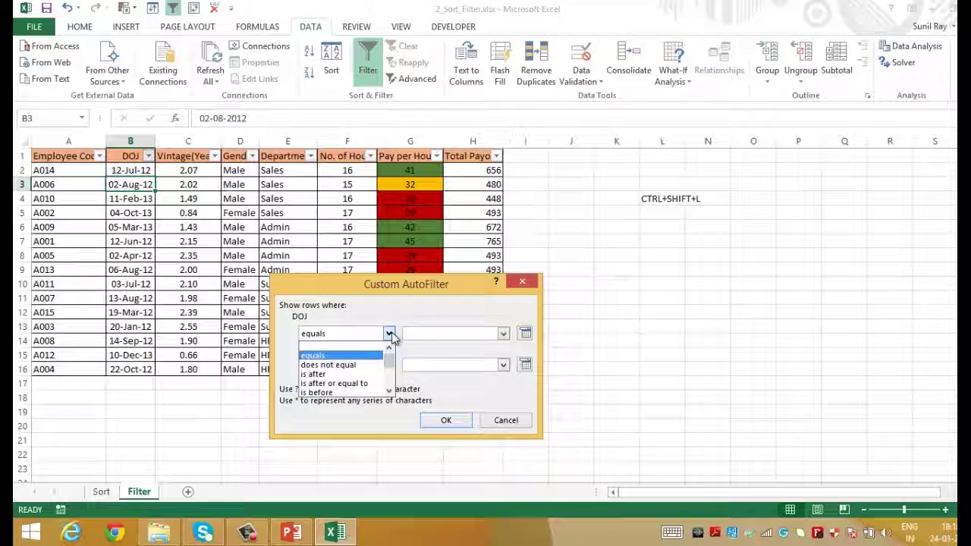
pyautogui.click(388, 333)
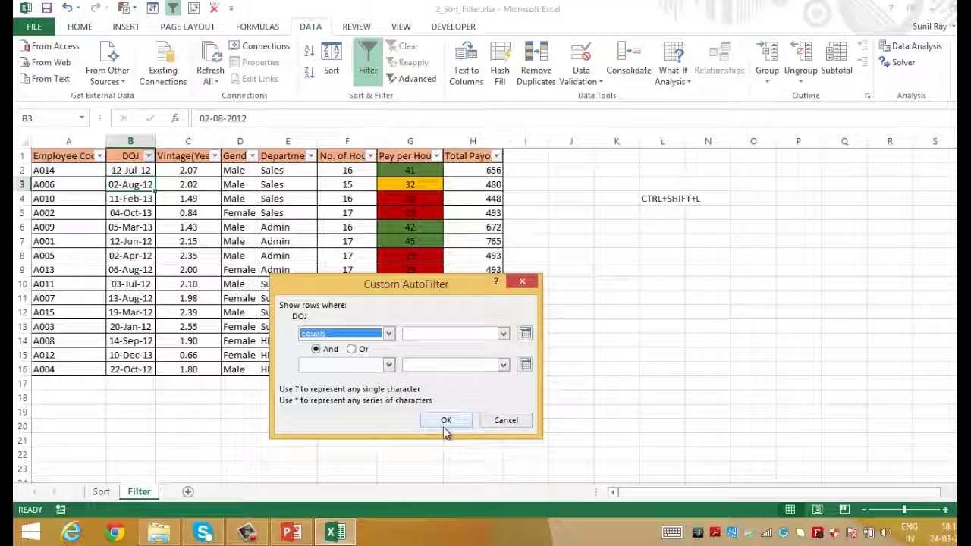
pyautogui.click(502, 422)
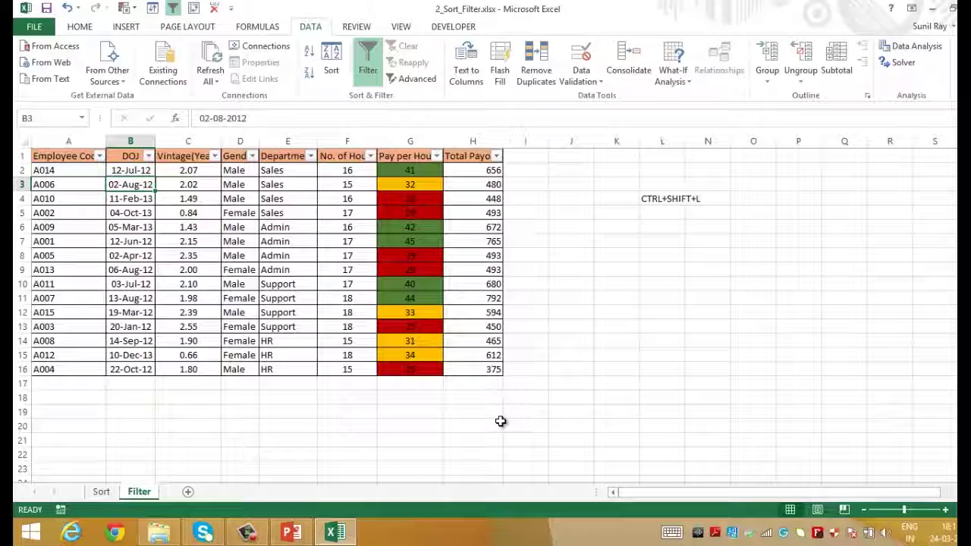
pyautogui.press('Up')
pyautogui.press('Up')
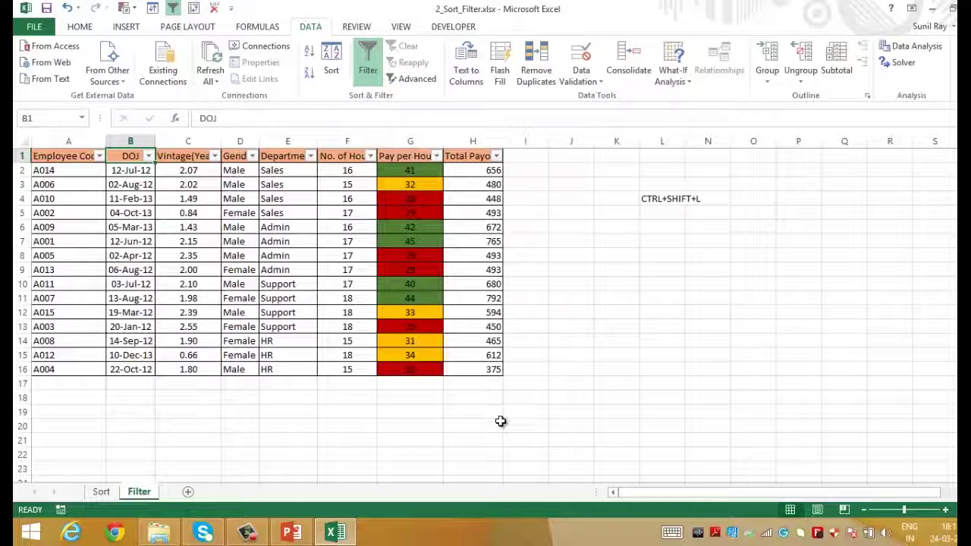
# - Select A1:H16, review the Advanced Filter list range, close it, then select M1 for the criteria
pyautogui.press('Left')
pyautogui.hotkey('ctrl', 'shift', 'Right')
pyautogui.hotkey('ctrl', 'shift', 'Down')
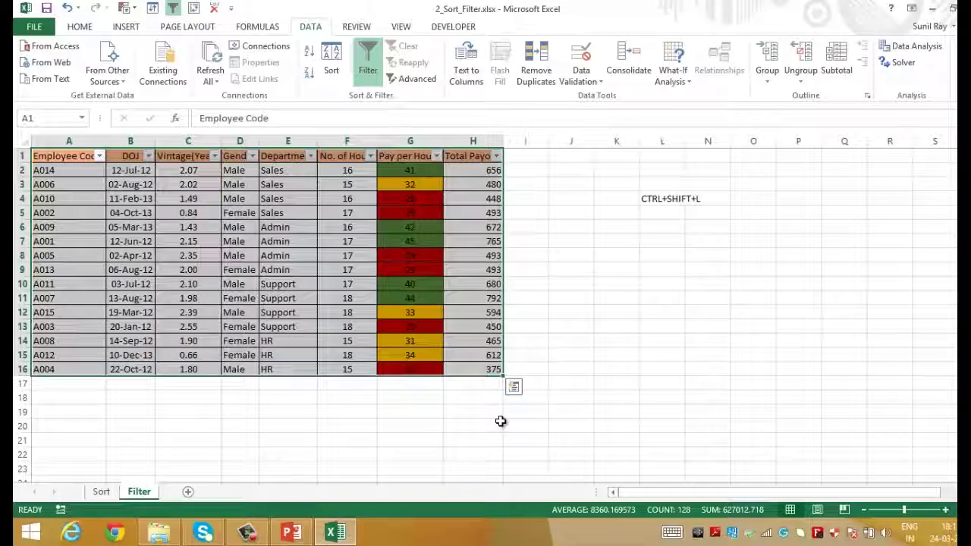
pyautogui.click(416, 79)
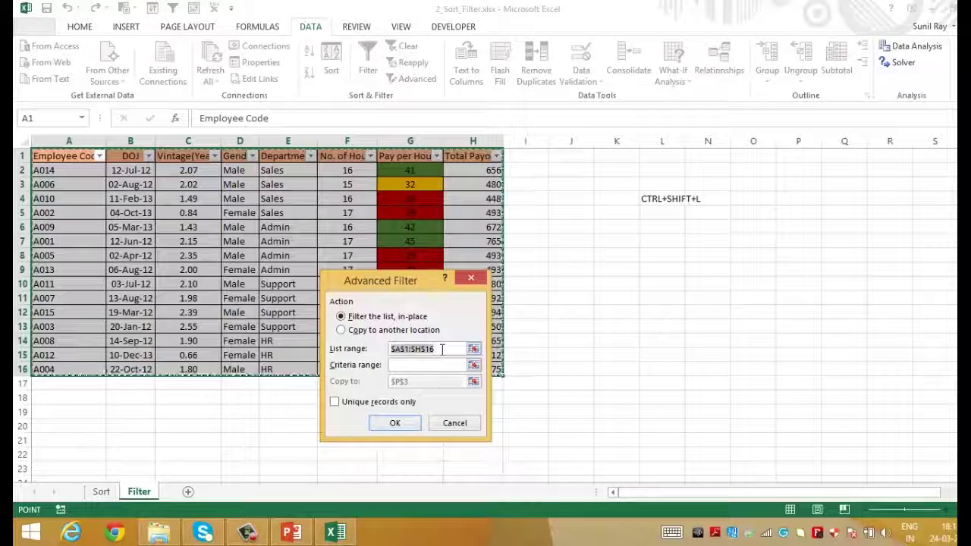
pyautogui.click(394, 349)
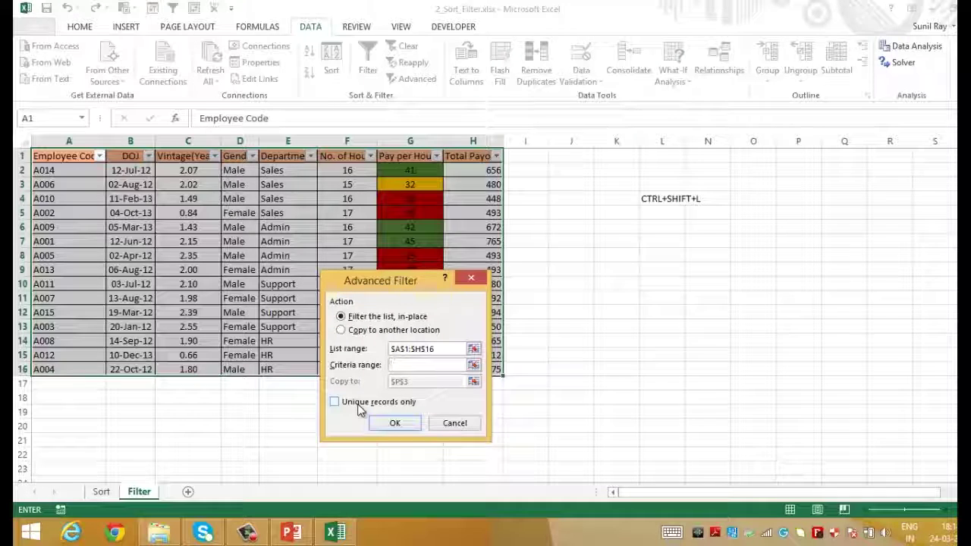
pyautogui.click(394, 423)
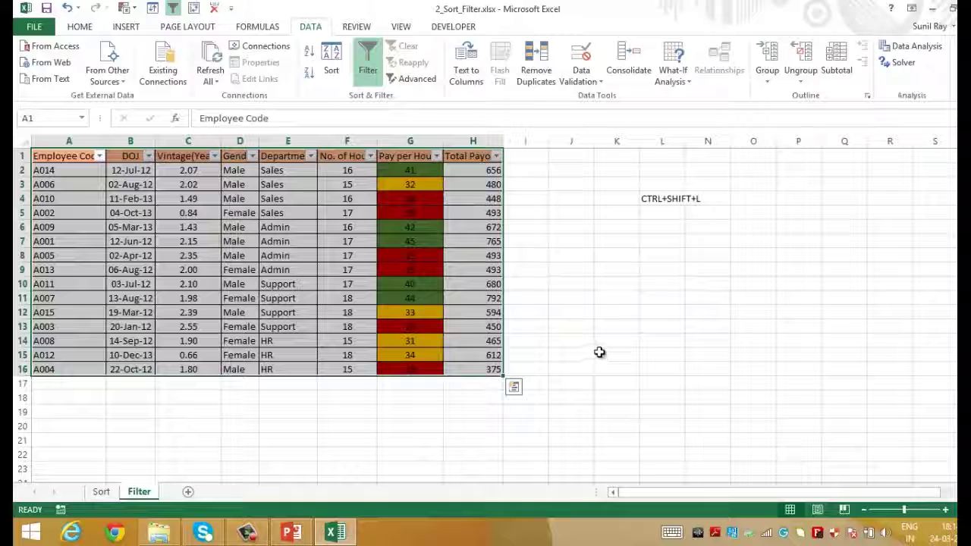
pyautogui.click(709, 162)
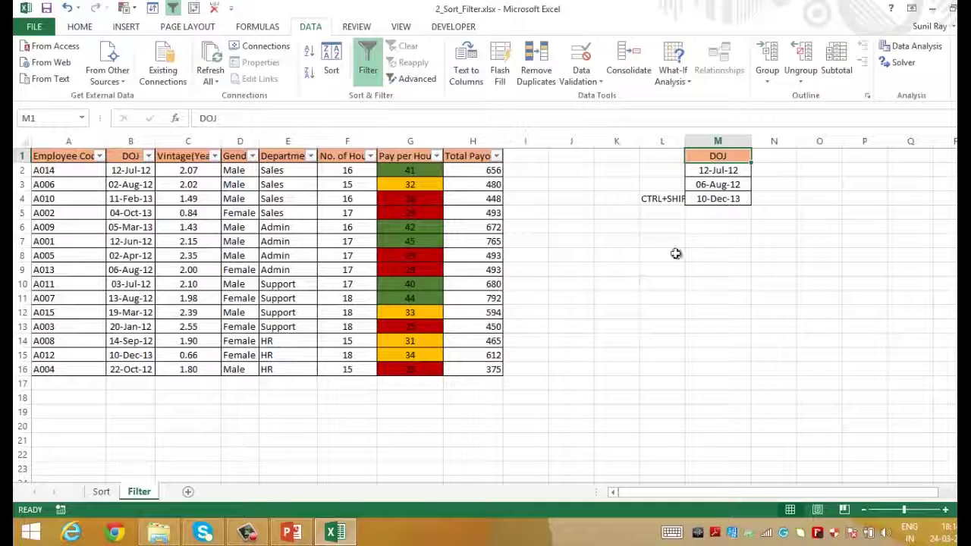
# - Advanced-filter A1:H16 in place with criteria M1:M4, showing 3 rows, then clear it
pyautogui.click(650, 267)
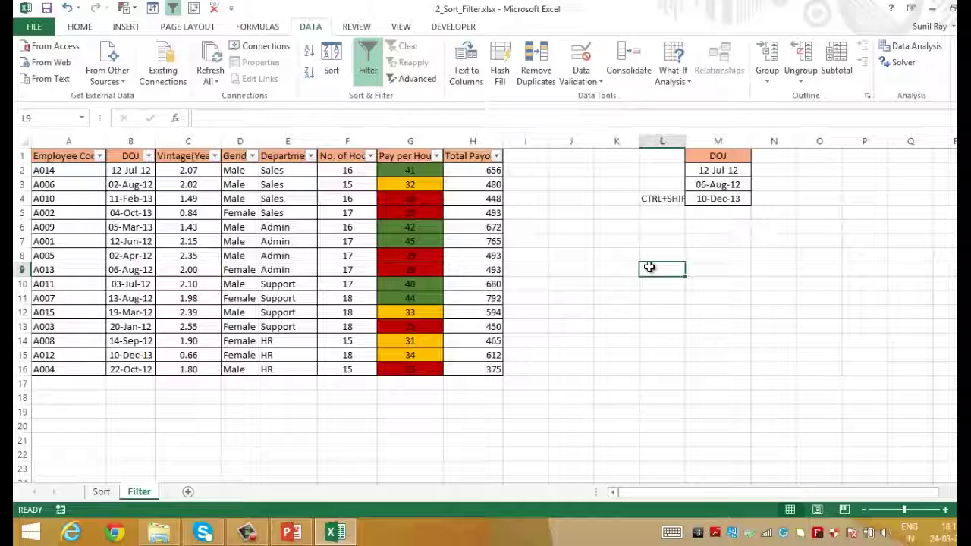
pyautogui.click(69, 156)
pyautogui.hotkey('ctrl', 'shift', 'Right')
pyautogui.hotkey('ctrl', 'shift', 'Down')
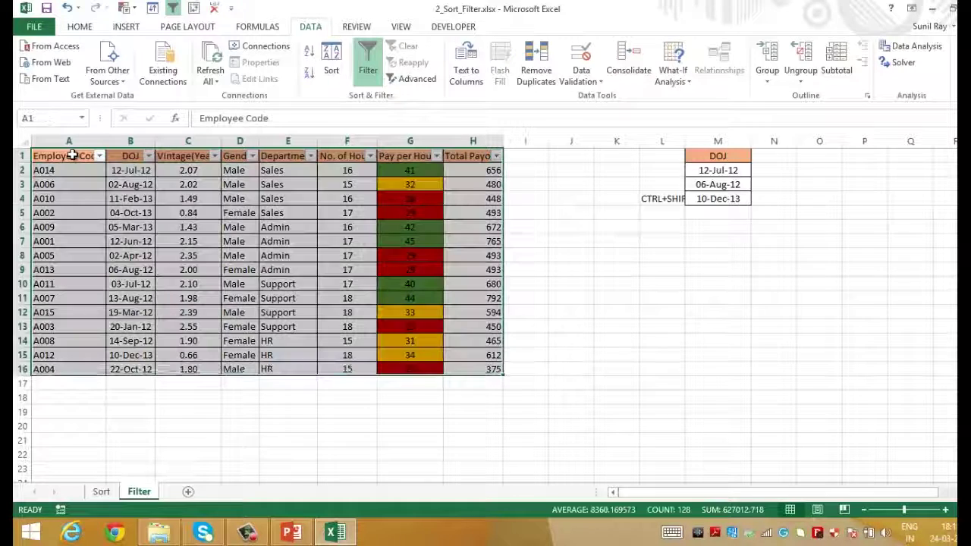
pyautogui.hotkey('alt', 'a')
pyautogui.press('q')
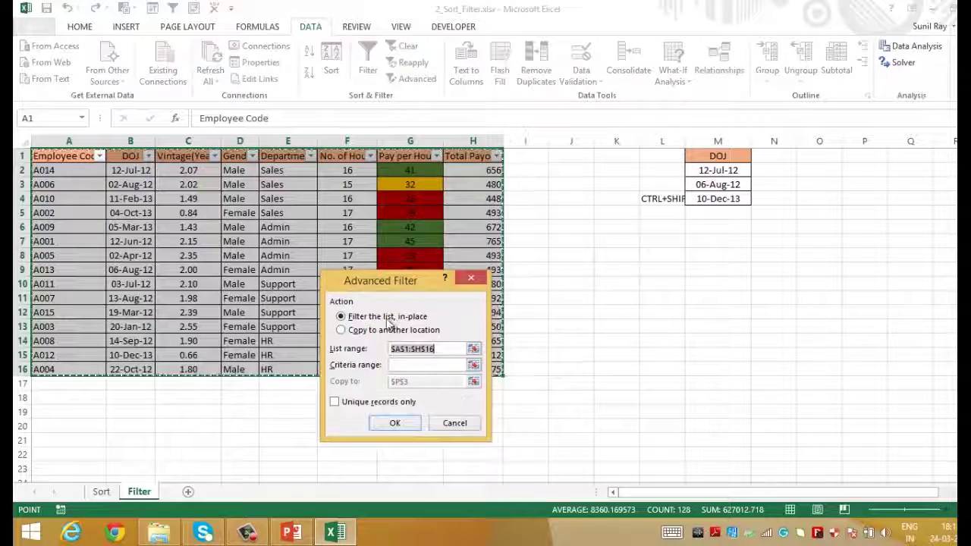
pyautogui.click(444, 349)
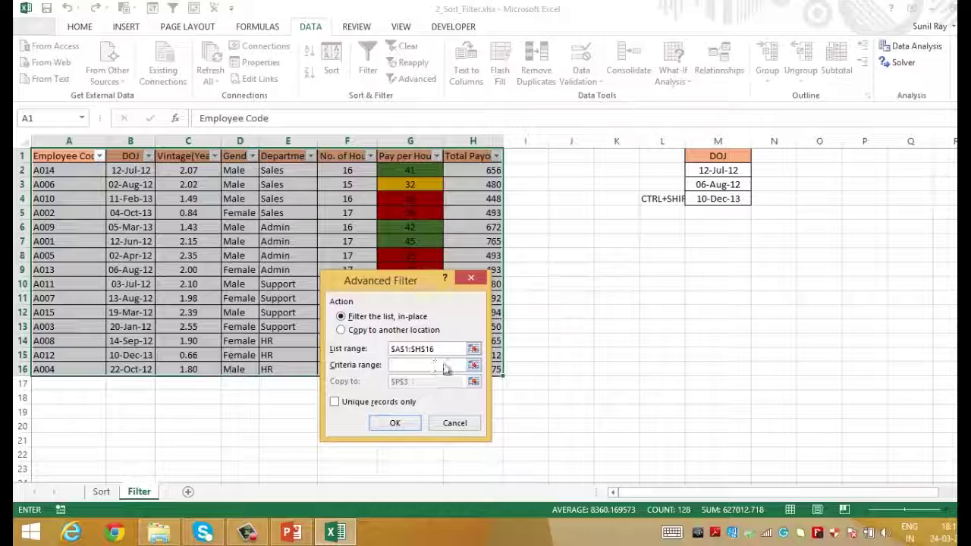
pyautogui.moveTo(718, 156); pyautogui.dragTo(718, 199)
pyautogui.click(394, 423)
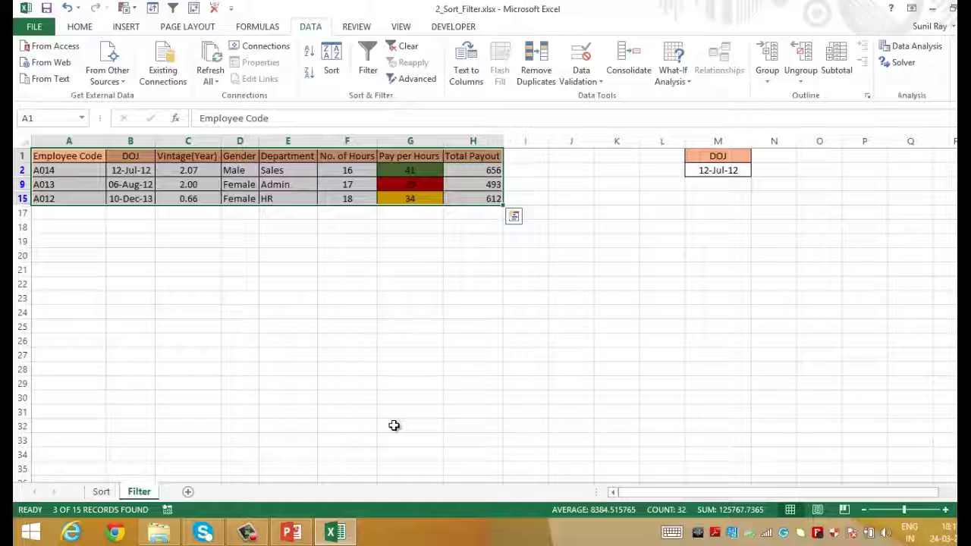
pyautogui.click(408, 47)
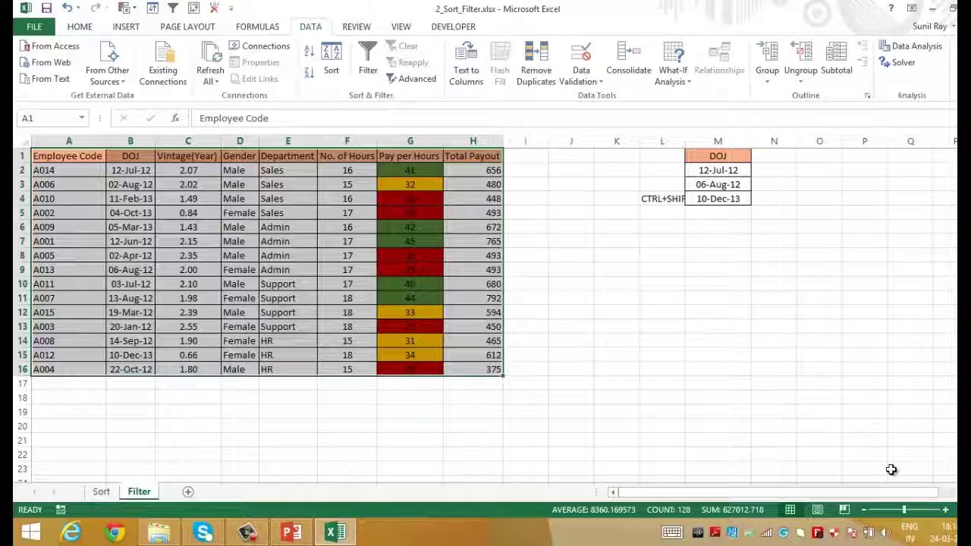
# - Run Advanced Filter with criteria M1:M4, copying the 3 matching records to P4
pyautogui.hotkey('ctrl', 'v')
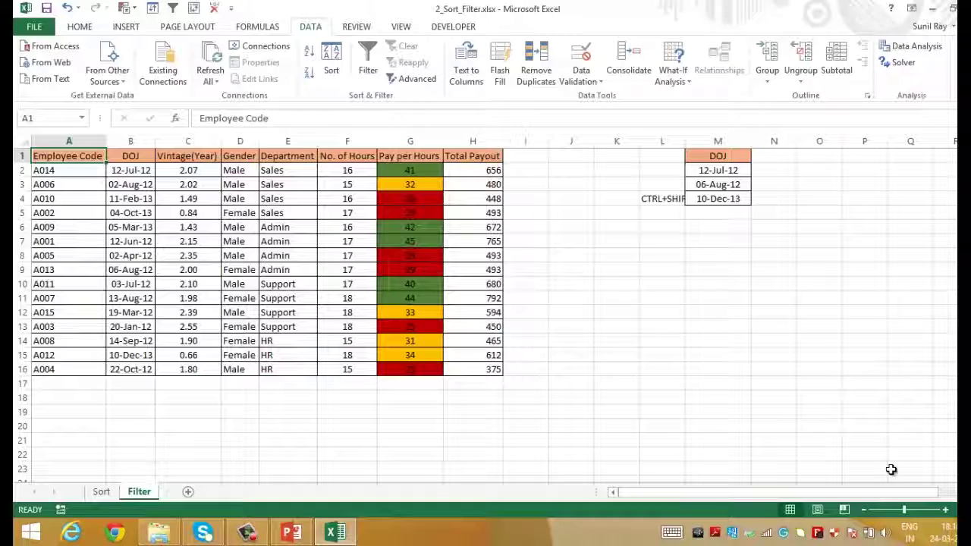
pyautogui.click(417, 79)
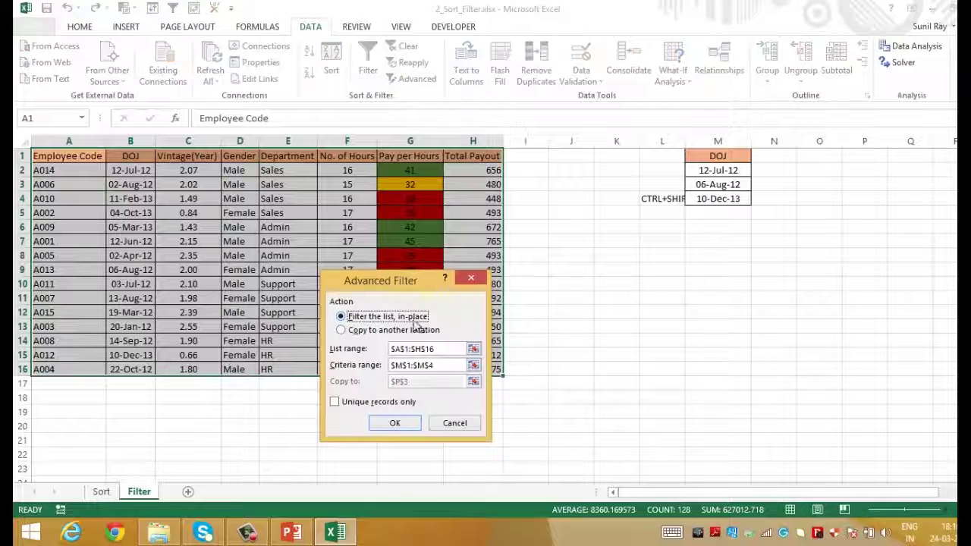
pyautogui.click(424, 334)
pyautogui.click(442, 366)
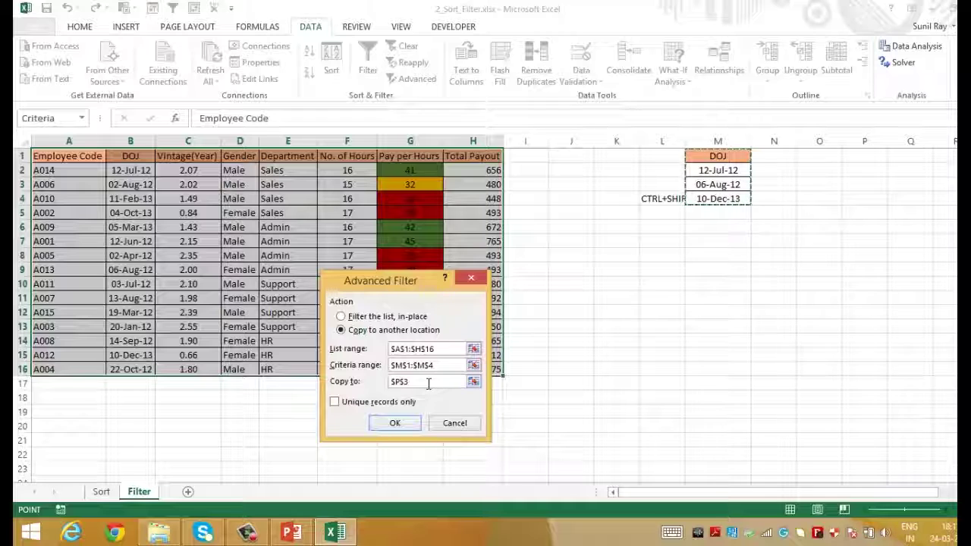
pyautogui.click(429, 383)
pyautogui.write('$P$3')
pyautogui.click(865, 198)
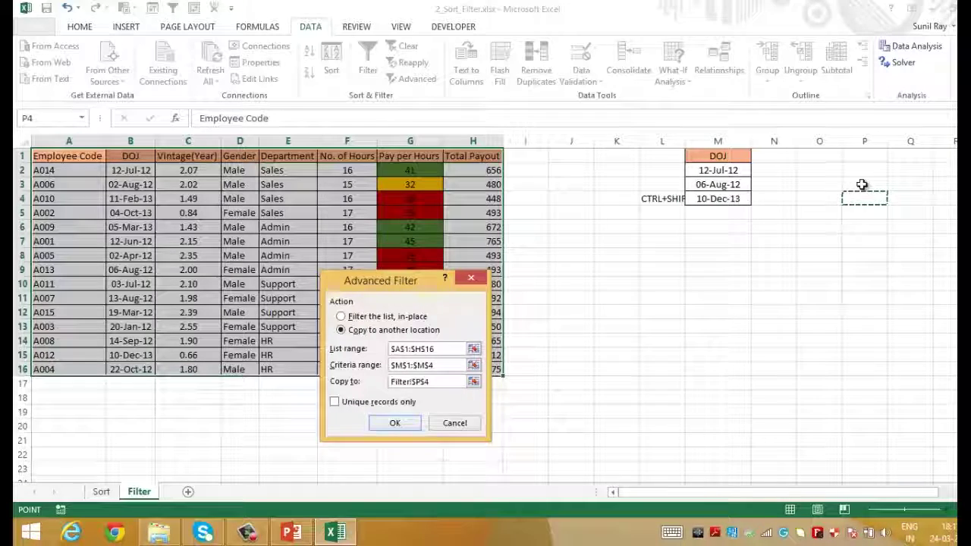
pyautogui.click(395, 423)
# - Select the copied results P4:W7 and AutoFit the column widths so dates display fully
pyautogui.click(842, 339)
pyautogui.press('Right')
pyautogui.press('Right')
pyautogui.press('Right')
pyautogui.press('Right')
pyautogui.press('Right')
pyautogui.press('Right')
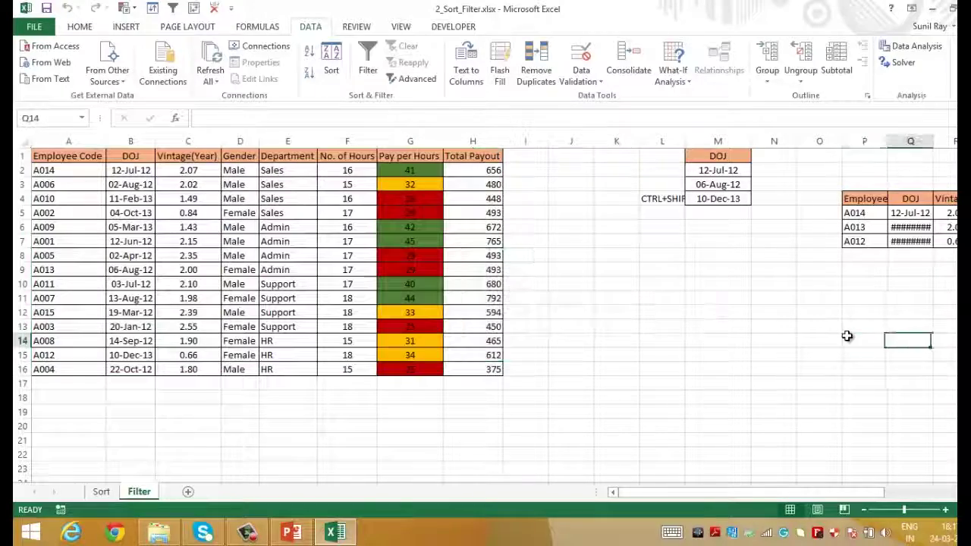
pyautogui.press('Right')
pyautogui.press('Right')
pyautogui.press('Left')
pyautogui.press('Left')
pyautogui.press('Left')
pyautogui.press('Left')
pyautogui.press('Left')
pyautogui.press('Left')
pyautogui.press('Left')
pyautogui.press('Left')
pyautogui.press('Left')
pyautogui.press('Right')
pyautogui.hotkey('ctrl', 'Up')
pyautogui.hotkey('ctrl', 'Up')
pyautogui.hotkey('ctrl', 'shift', 'Right')
pyautogui.hotkey('ctrl', 'shift', 'Down')
pyautogui.hotkey('alt', 'h')
pyautogui.press('o')
pyautogui.press('i')
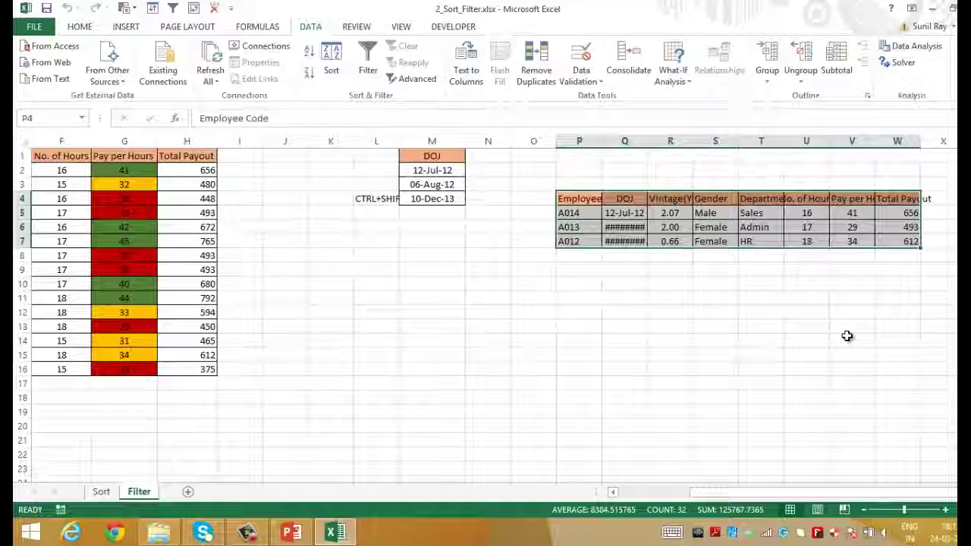
pyautogui.hotkey('ctrl', 'Right')
pyautogui.press('Right')
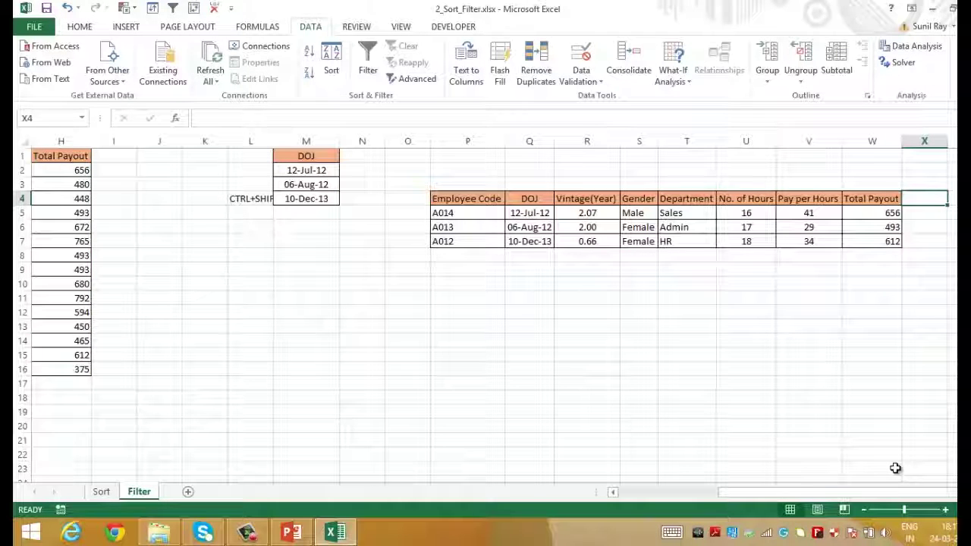